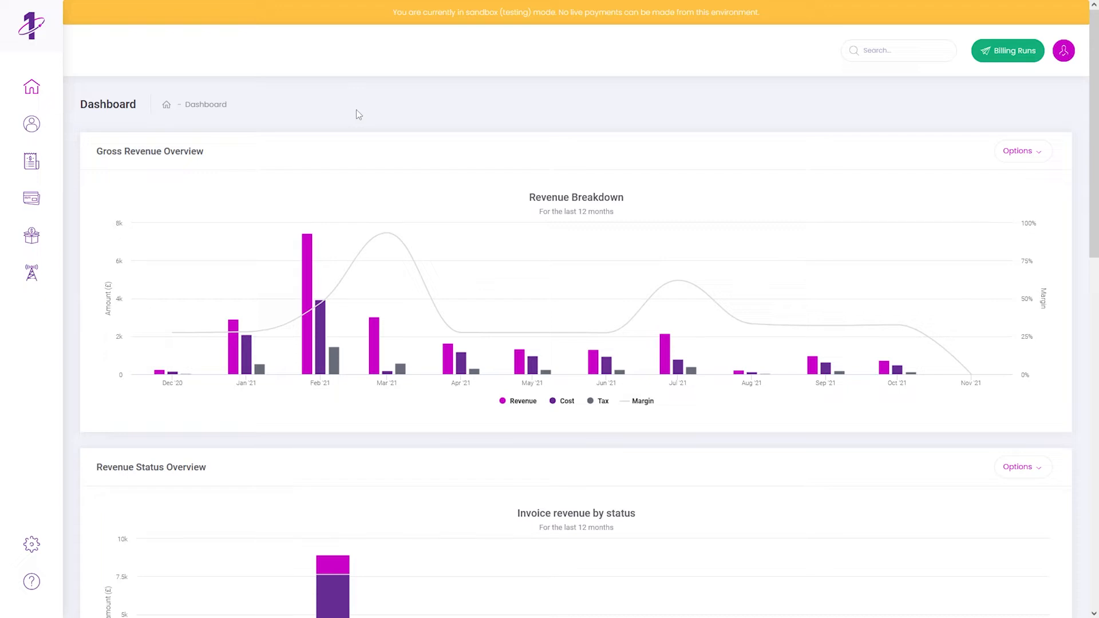
Step: Open the list of voice destinations
{"action": "left_click", "coordinate": [34, 275]}
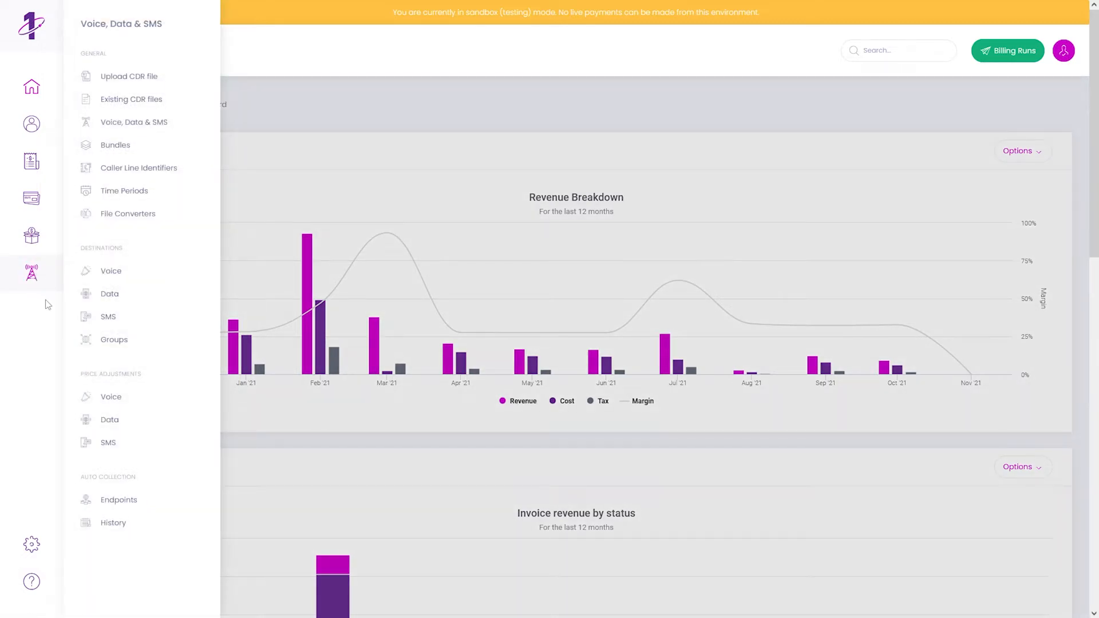
{"action": "left_click", "coordinate": [102, 273]}
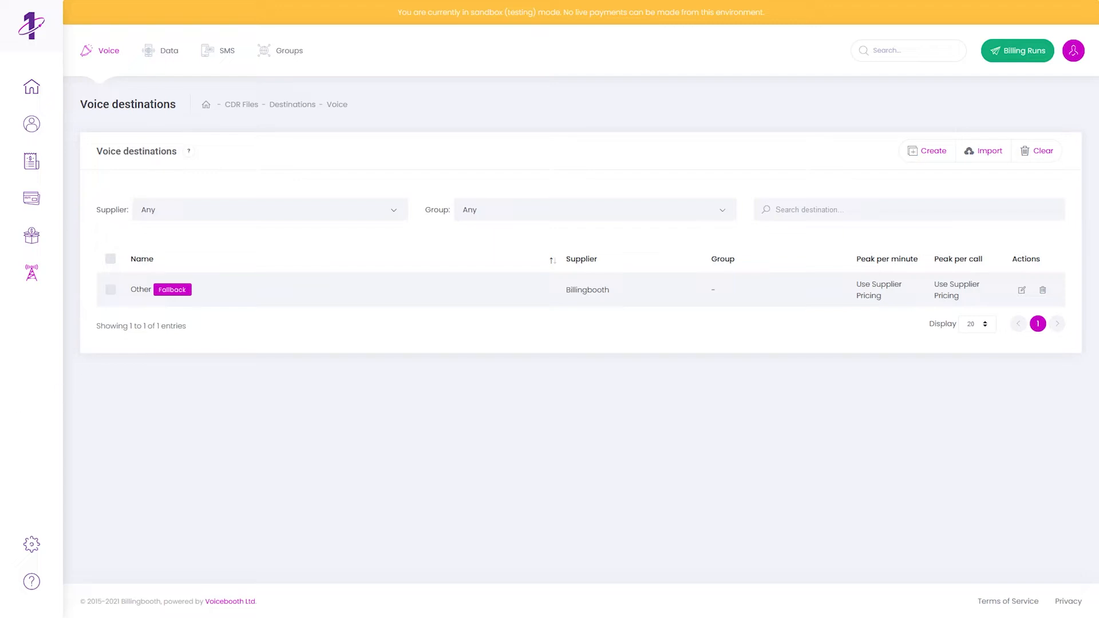
Step: Switch to Notepad++ and examine the customer identifier and charge code in the first record of Billingbooth_SampleCDR_Oct2021.csv
{"action": "key", "text": "alt+Tab"}
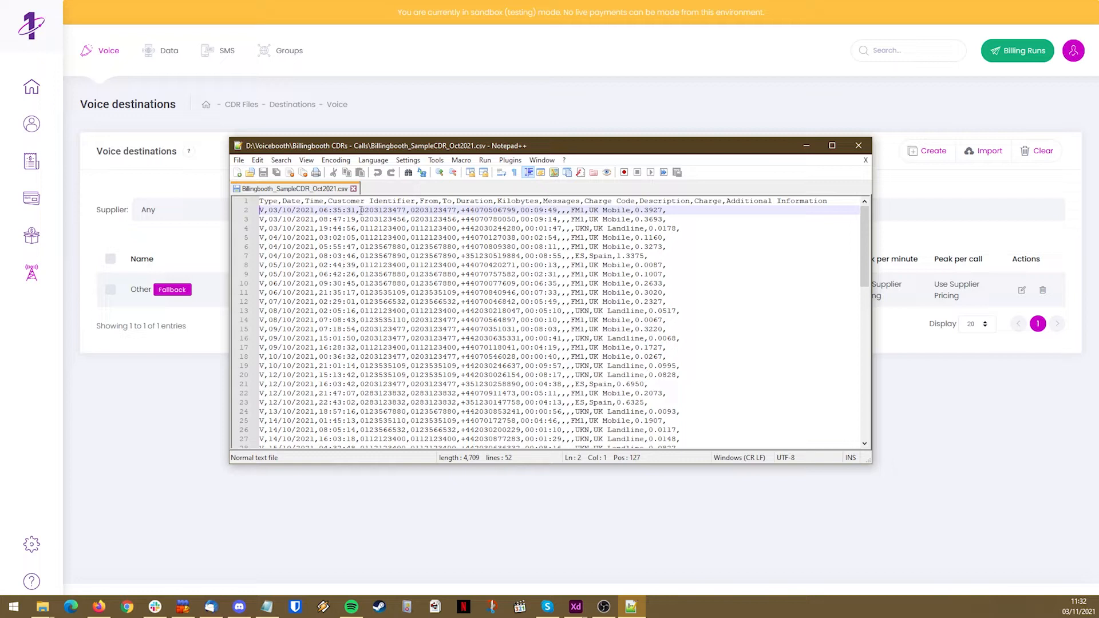
{"action": "left_click_drag", "start_coordinate": [361, 210], "coordinate": [406, 210]}
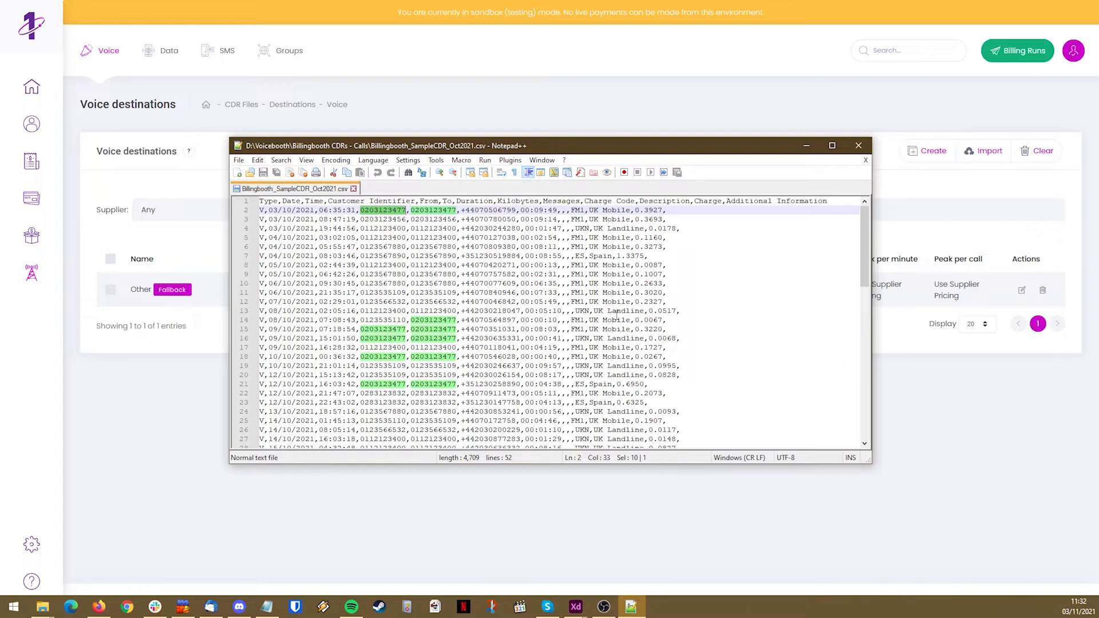
{"action": "left_click_drag", "start_coordinate": [571, 210], "coordinate": [585, 210]}
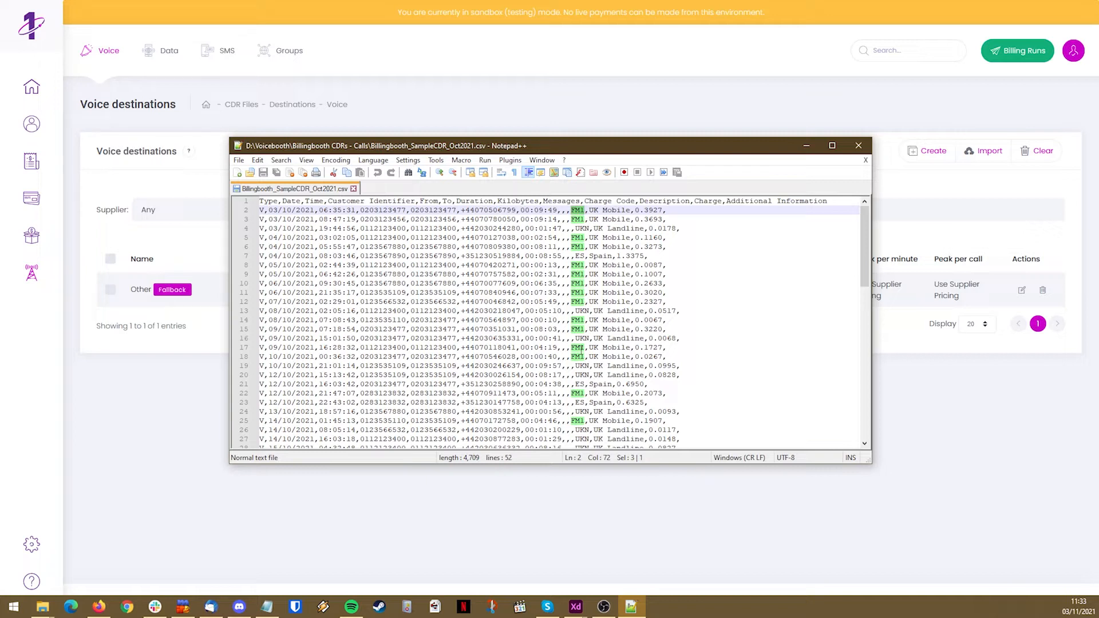
{"action": "left_click", "coordinate": [626, 101]}
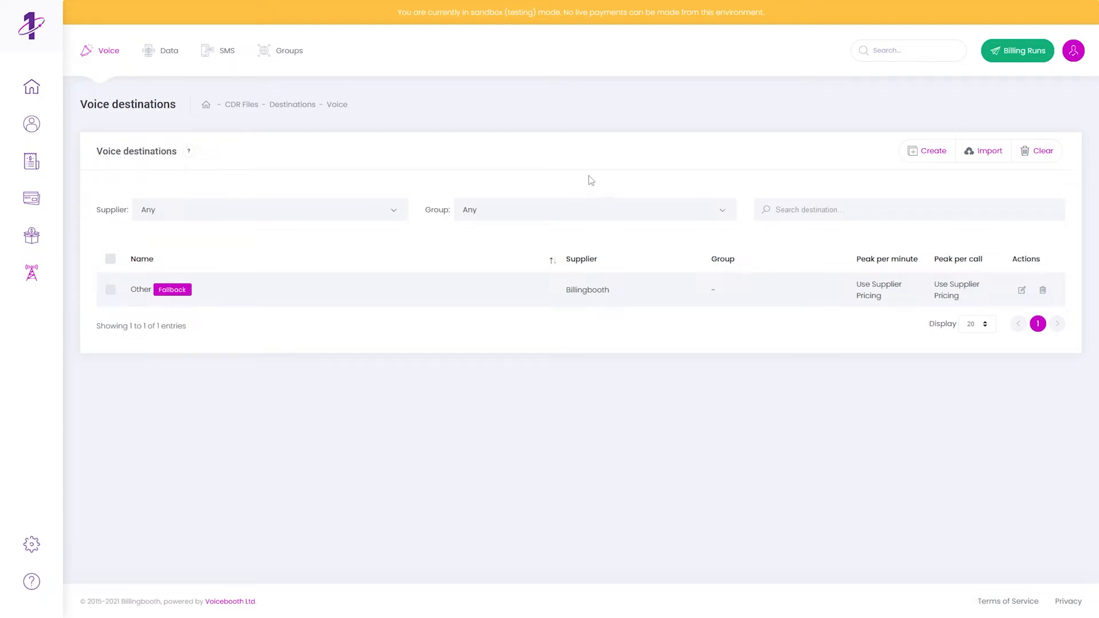
Step: Start a new Voice destination named UK Landlines with supplier Billingbooth, CDR description in use and pricing in pounds
{"action": "left_click", "coordinate": [917, 153]}
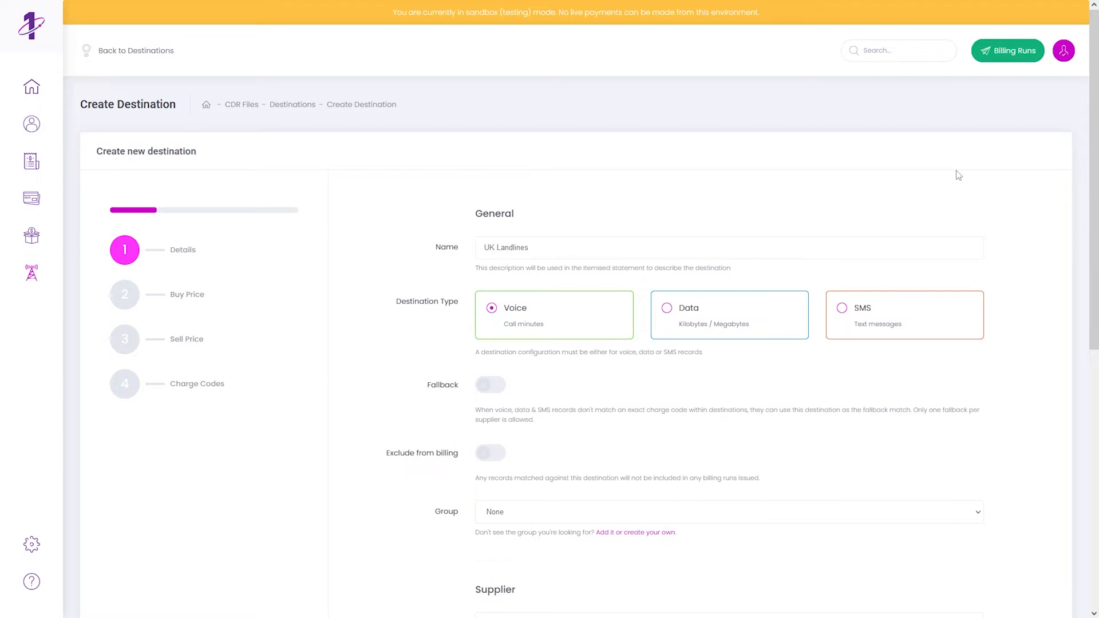
{"action": "scroll", "coordinate": [959, 174], "scroll_direction": "down", "scroll_amount": 3}
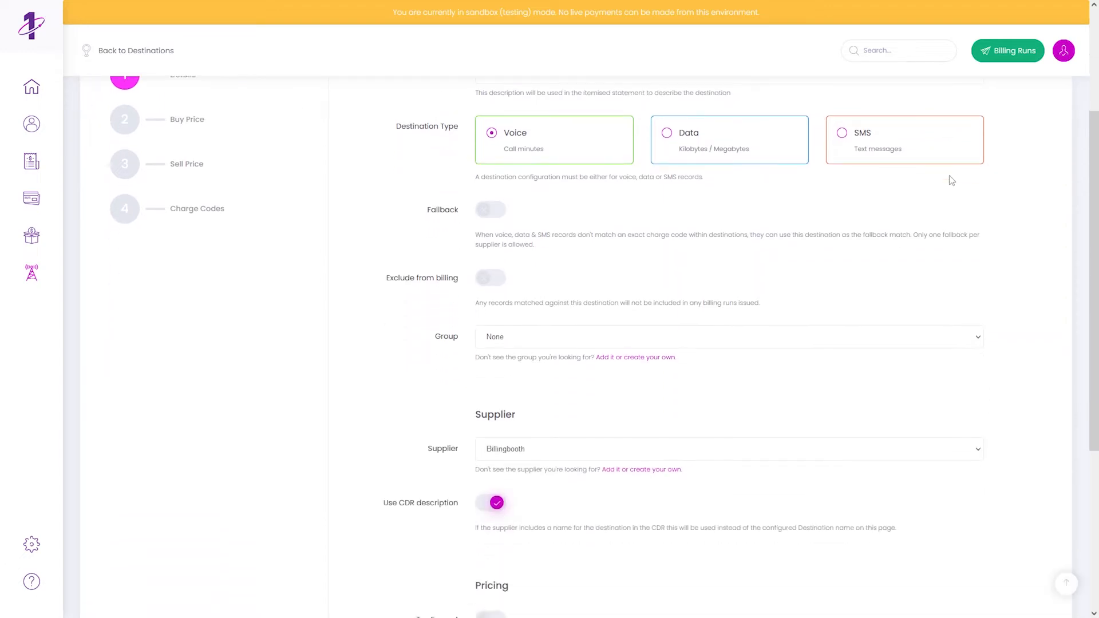
{"action": "scroll", "coordinate": [953, 181], "scroll_direction": "down", "scroll_amount": 1}
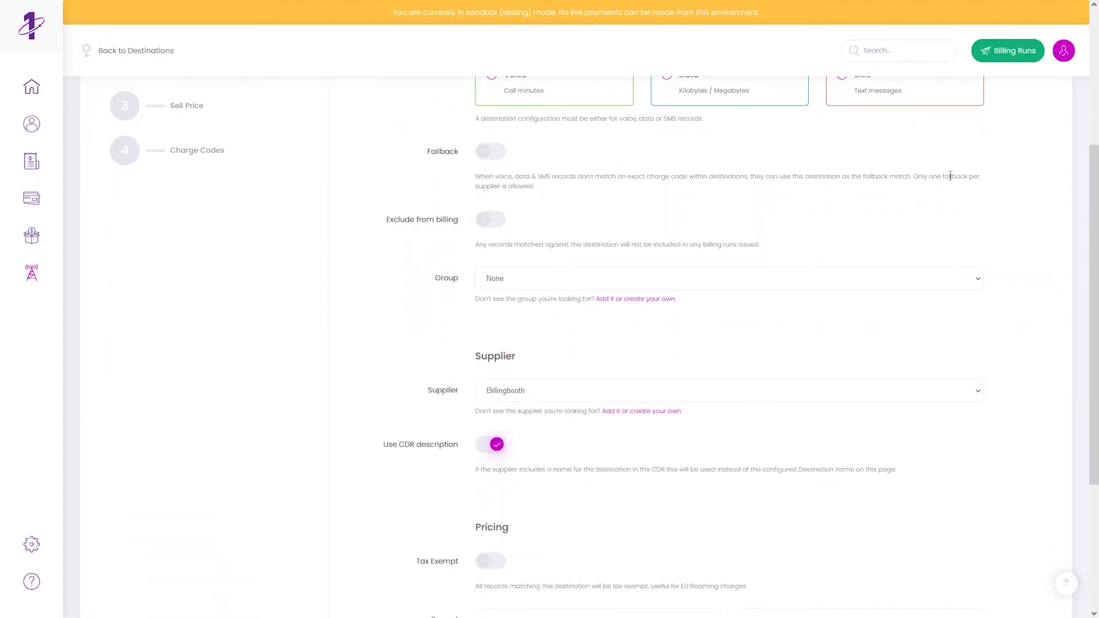
{"action": "scroll", "coordinate": [951, 178], "scroll_direction": "down", "scroll_amount": 1}
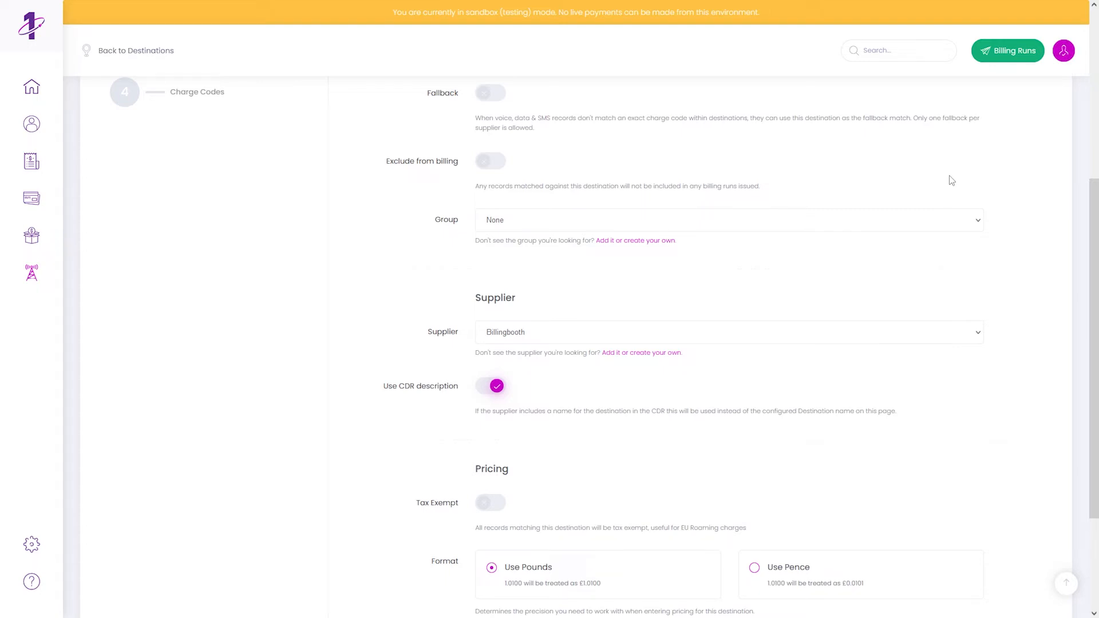
{"action": "scroll", "coordinate": [952, 180], "scroll_direction": "down", "scroll_amount": 3}
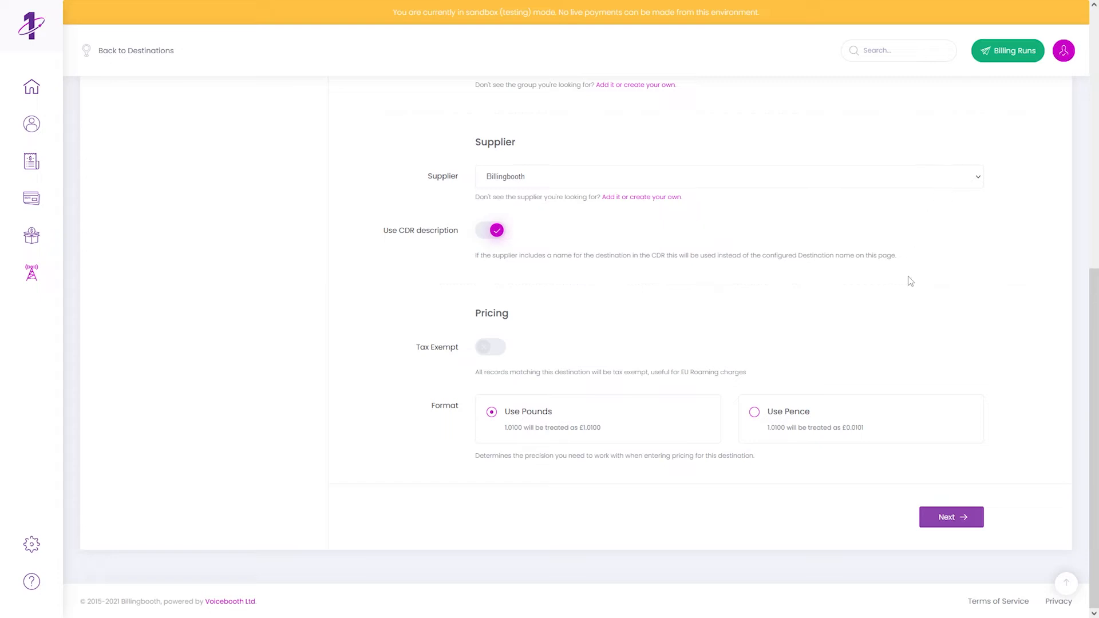
{"action": "left_click", "coordinate": [938, 516]}
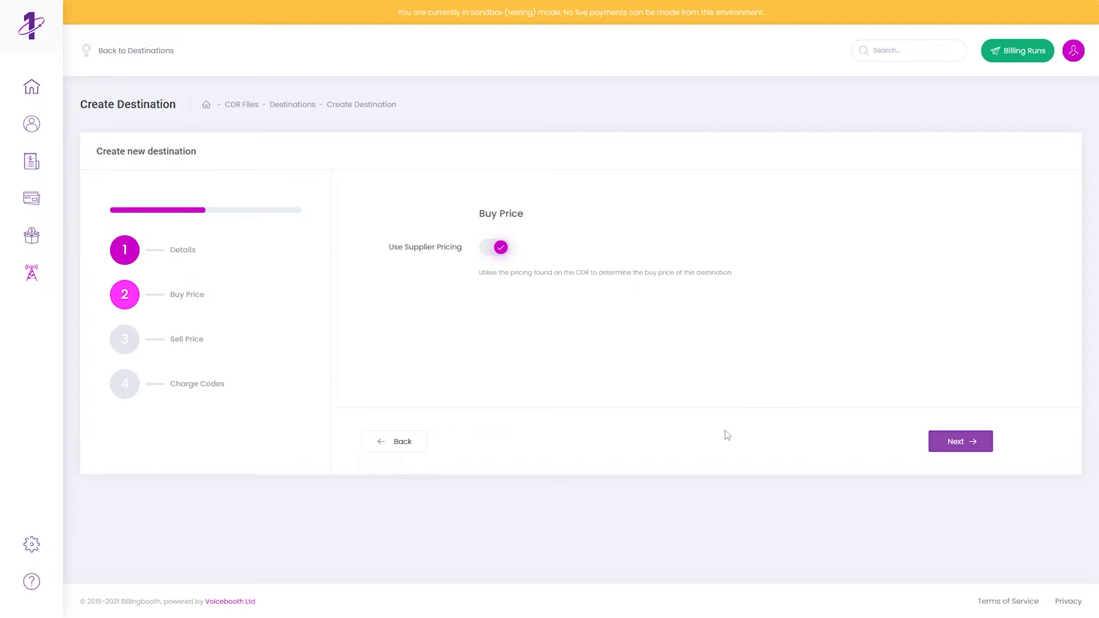
Step: View the manual buy price fields, restore supplier pricing for the buy price and continue to the sell price
{"action": "left_click", "coordinate": [500, 248]}
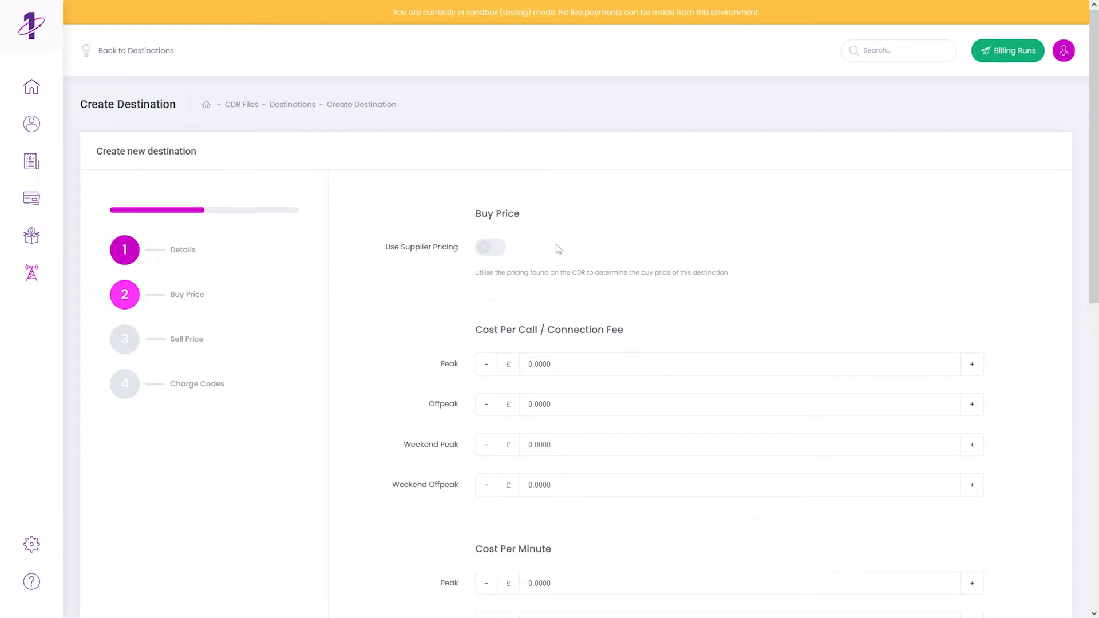
{"action": "left_click", "coordinate": [502, 248]}
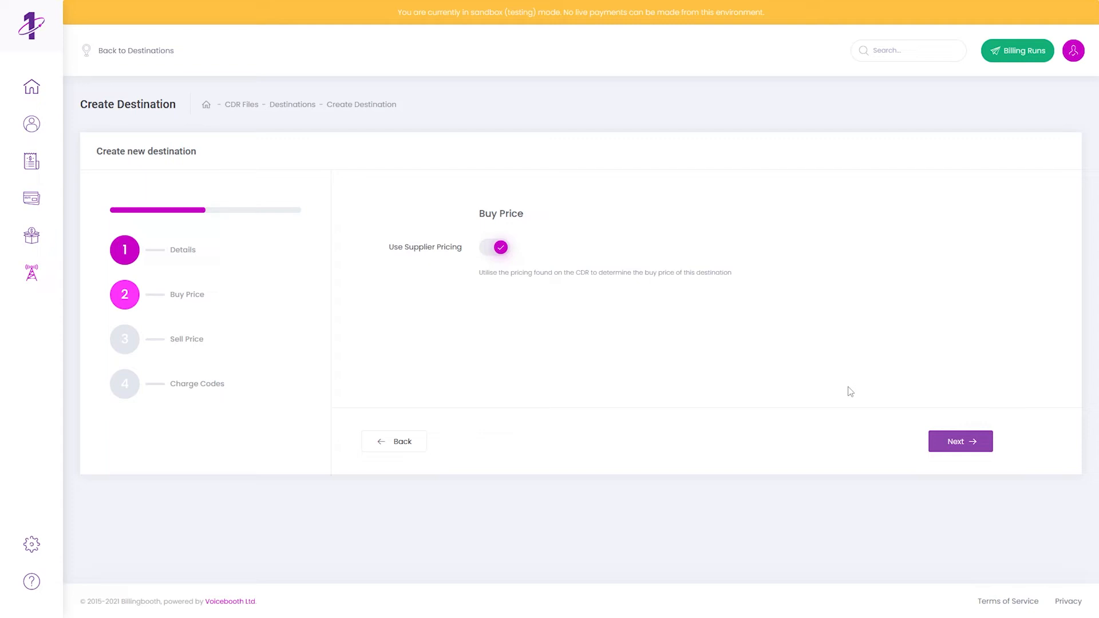
{"action": "left_click", "coordinate": [938, 445]}
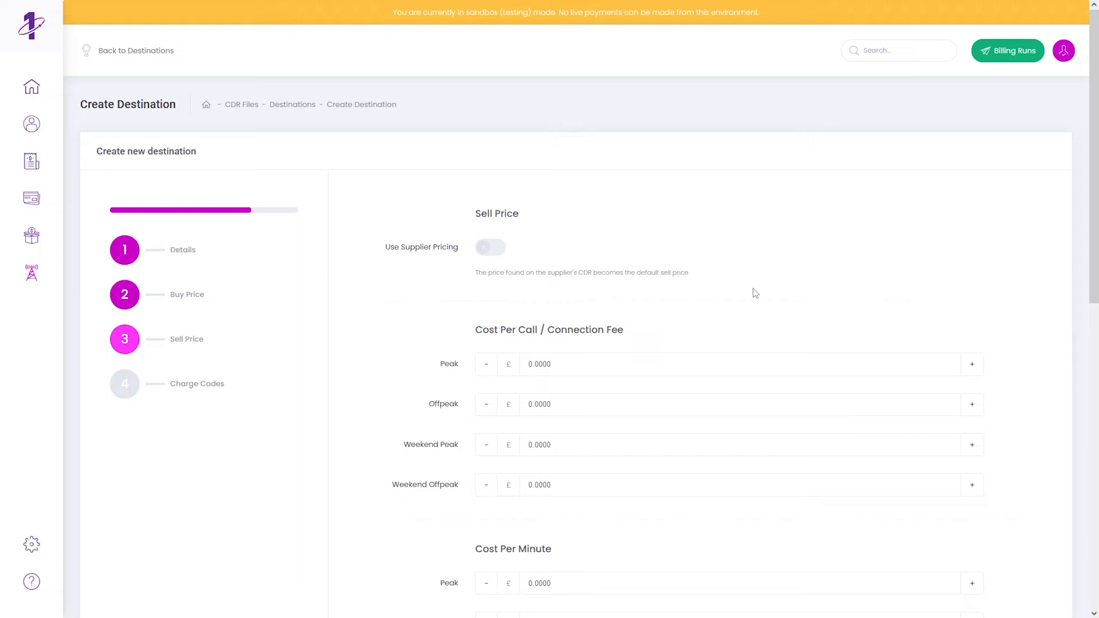
Step: Enable supplier pricing for the sell price and continue to the charge codes
{"action": "scroll", "coordinate": [756, 294], "scroll_direction": "down", "scroll_amount": 1}
{"action": "scroll", "coordinate": [756, 293], "scroll_direction": "up", "scroll_amount": 1}
{"action": "left_click", "coordinate": [503, 250]}
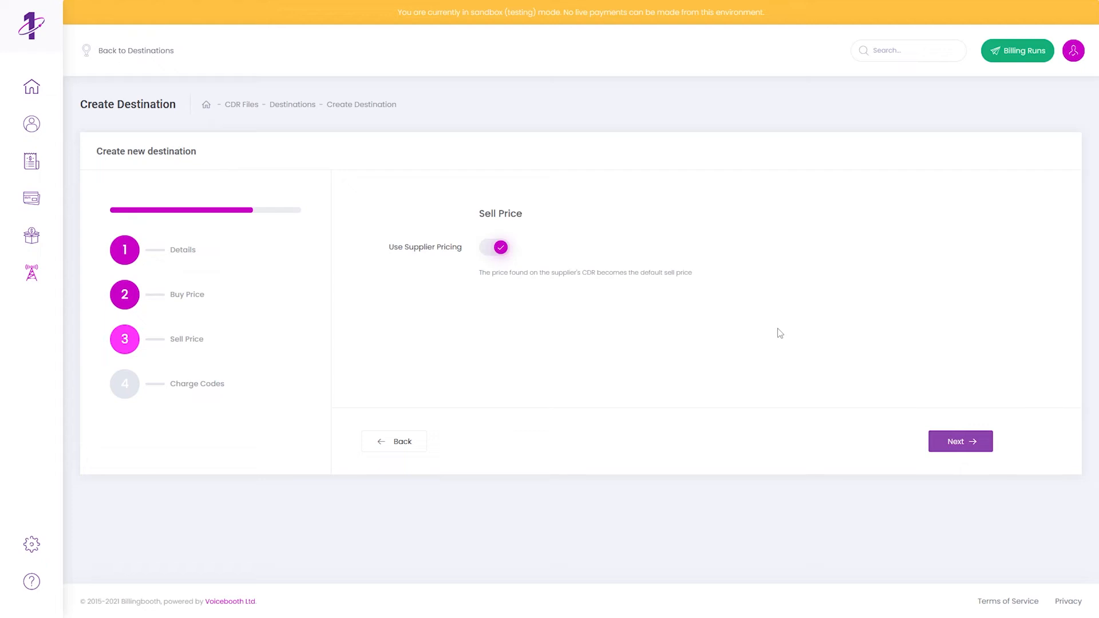
{"action": "left_click", "coordinate": [951, 445]}
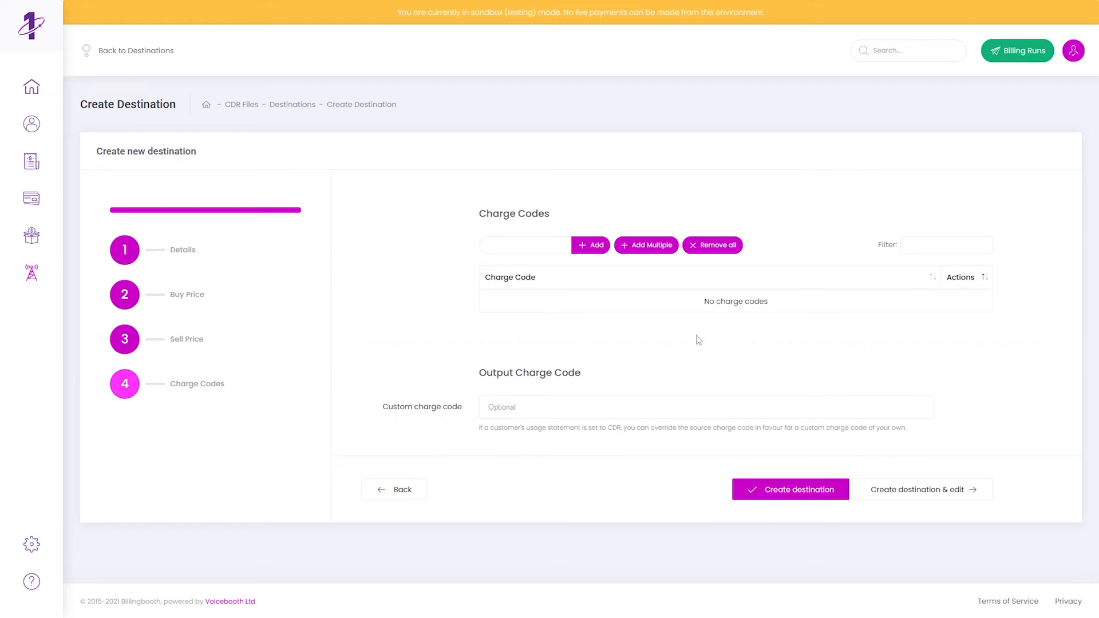
Step: Add the charge code UKN to the destination, and view the multiple charge code entry without adding any
{"action": "left_click", "coordinate": [531, 245]}
{"action": "type", "text": "UKN"}
{"action": "left_click", "coordinate": [584, 248]}
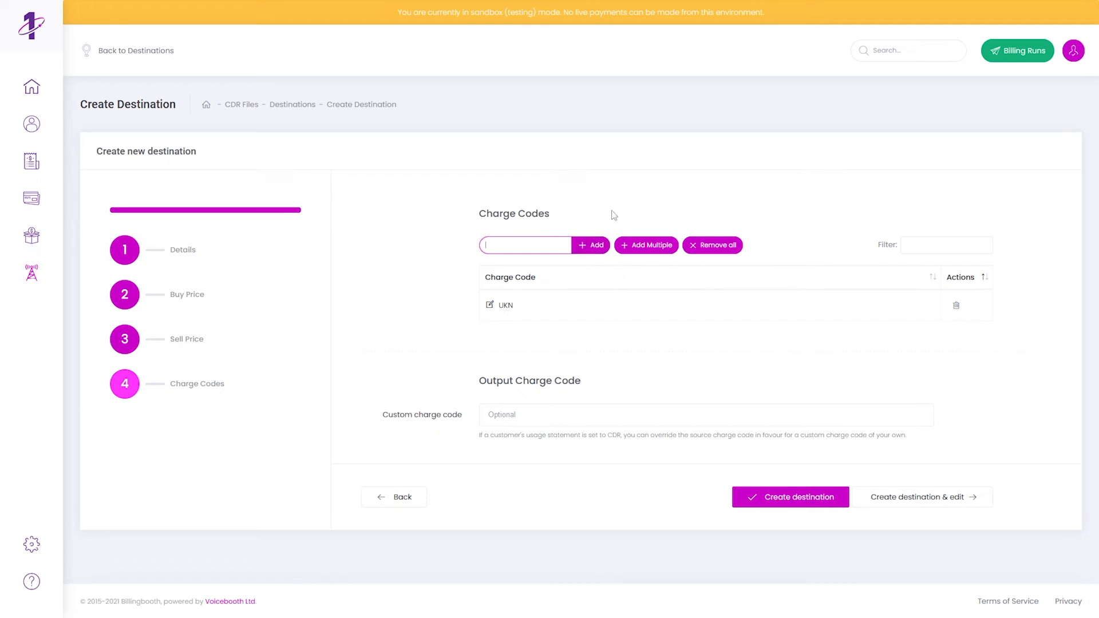
{"action": "left_click", "coordinate": [630, 245]}
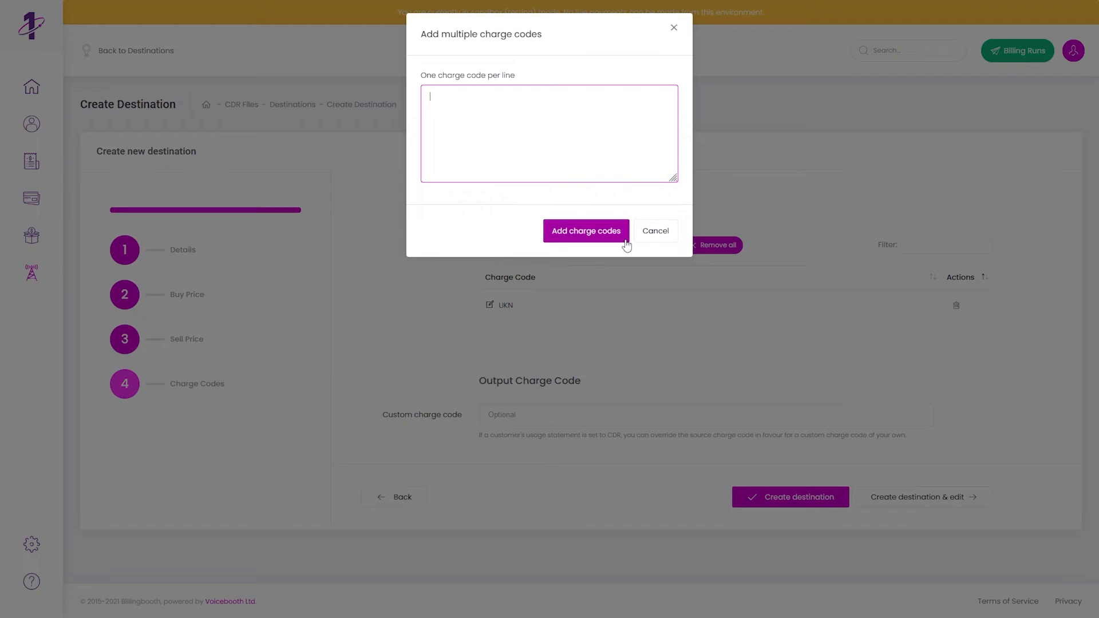
{"action": "left_click", "coordinate": [641, 236]}
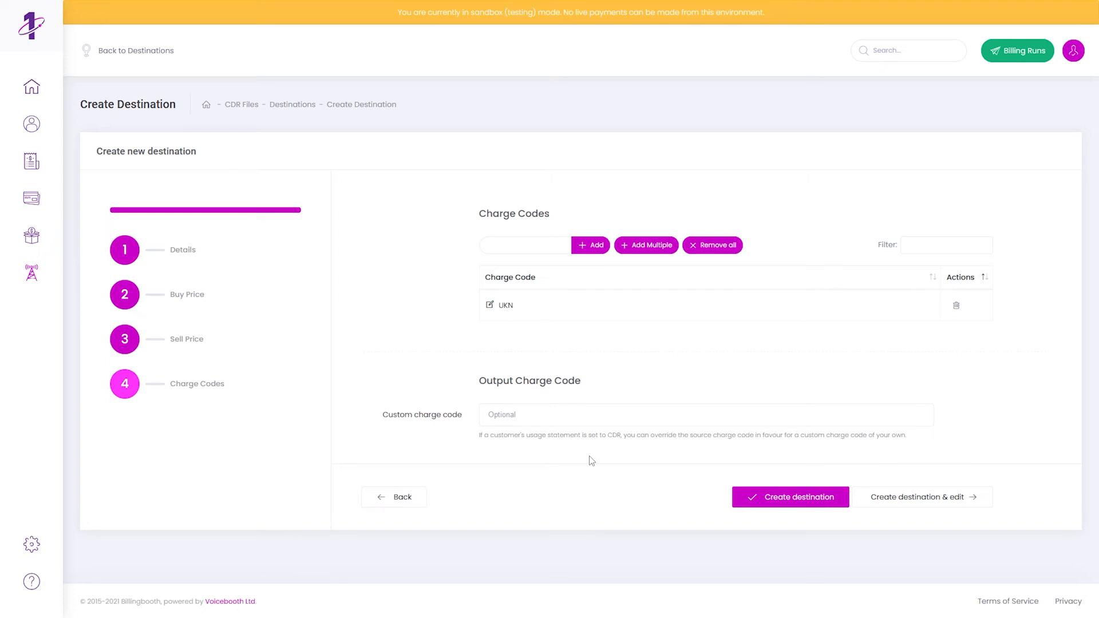
Step: Create the destination and highlight the UK Landlines and Other names in the voice destinations list
{"action": "left_click", "coordinate": [762, 499]}
{"action": "left_click", "coordinate": [553, 364]}
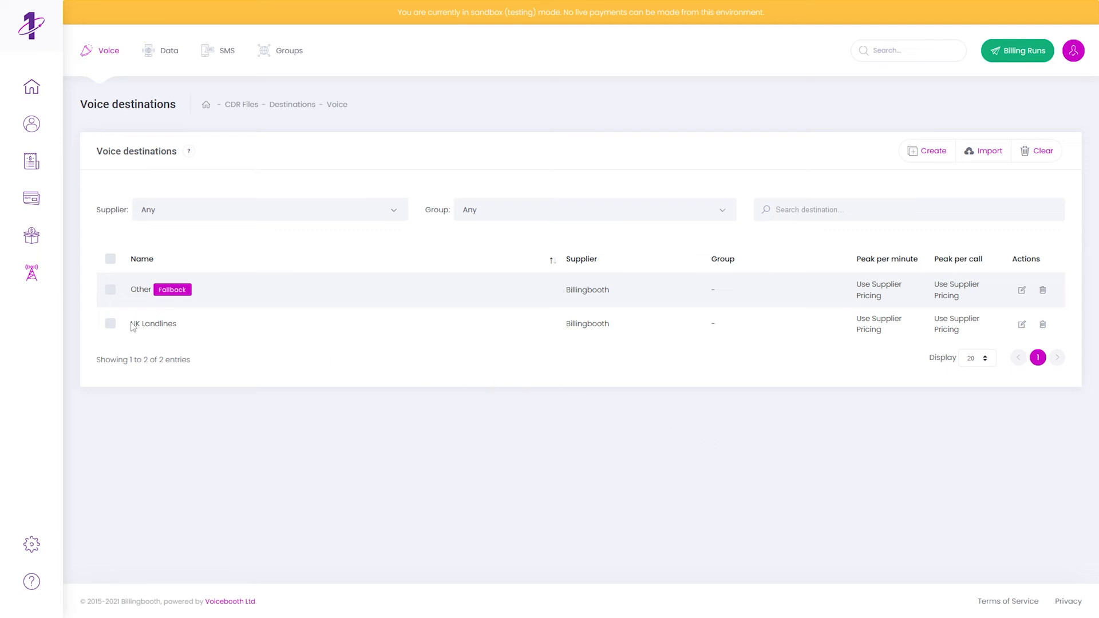
{"action": "left_click_drag", "start_coordinate": [132, 323], "coordinate": [178, 325]}
{"action": "left_click_drag", "start_coordinate": [131, 289], "coordinate": [155, 290]}
{"action": "left_click", "coordinate": [266, 401]}
Step: Open the bulk destination import, review destinations-template.xlsx in Excel and attach the completed template file
{"action": "left_click", "coordinate": [985, 153]}
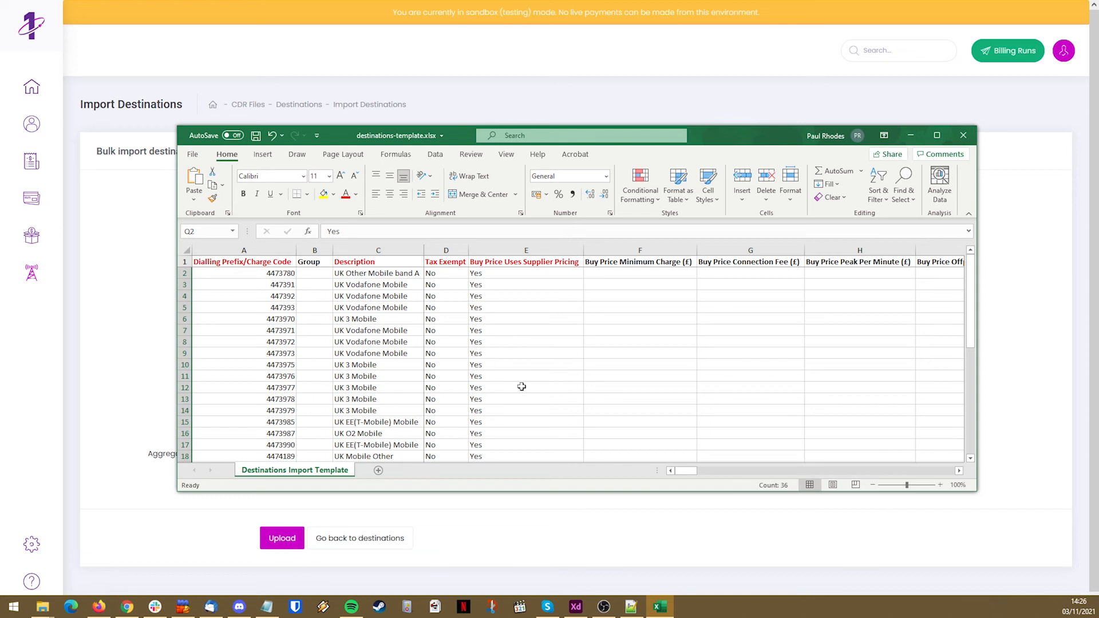
{"action": "left_click", "coordinate": [769, 103]}
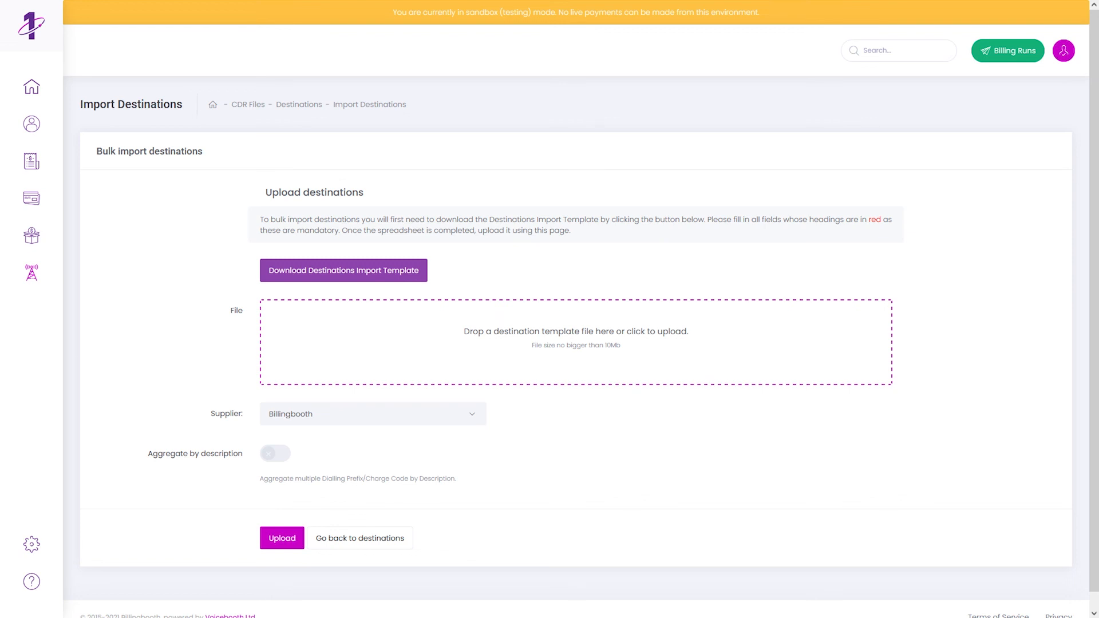
{"action": "left_click_drag", "start_coordinate": [172, 381], "coordinate": [464, 353]}
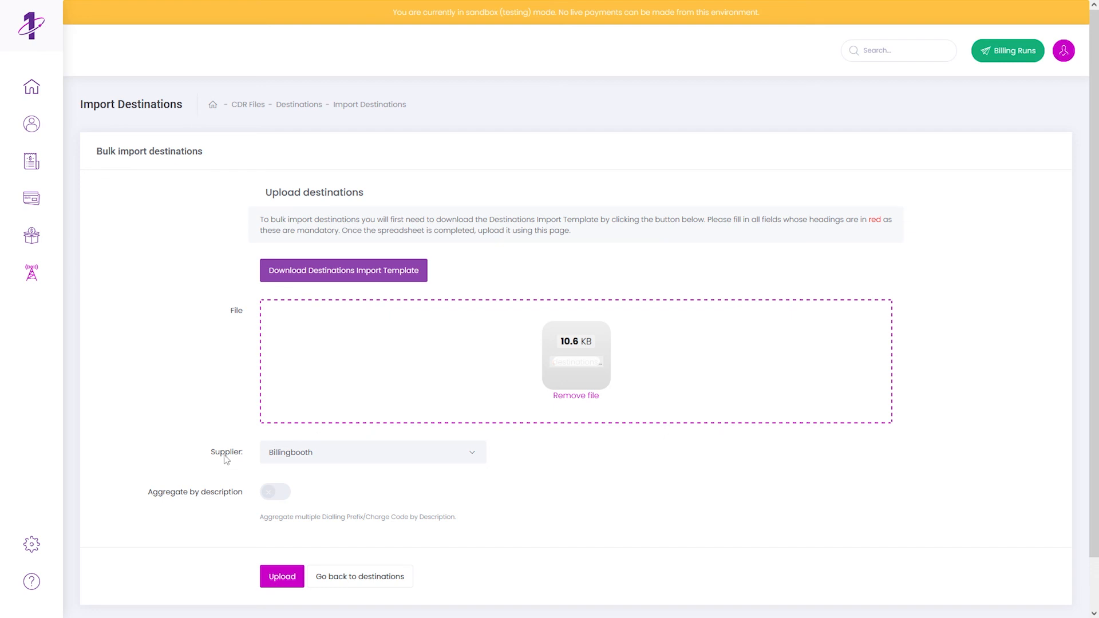
Step: Turn on aggregation by description and import the destinations for supplier Billingbooth
{"action": "scroll", "coordinate": [224, 457], "scroll_direction": "down", "scroll_amount": 1}
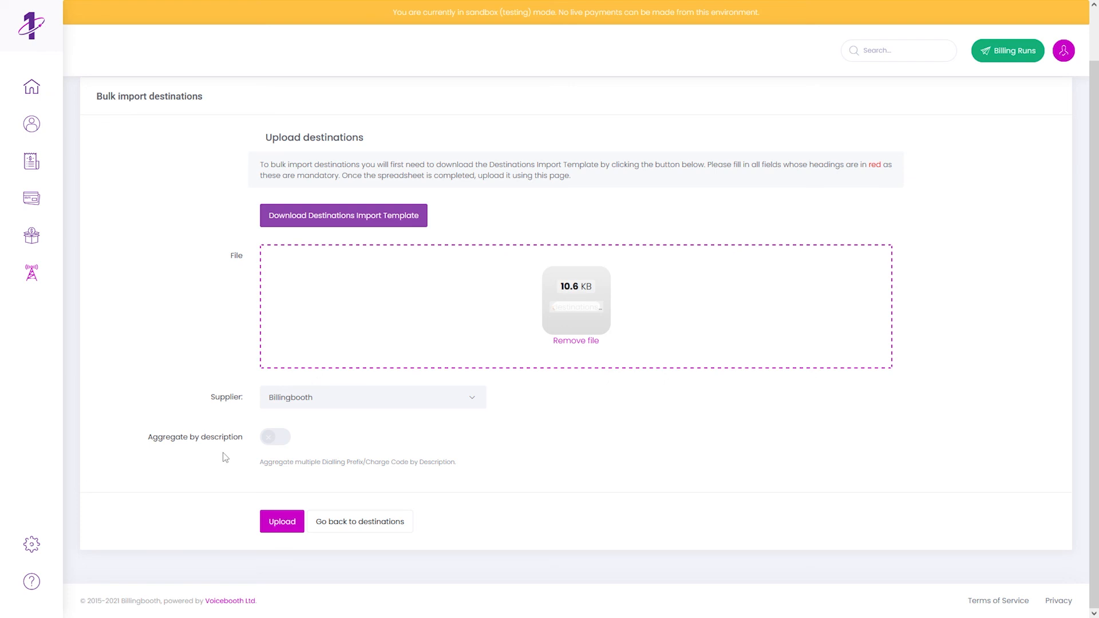
{"action": "left_click", "coordinate": [270, 438]}
{"action": "left_click", "coordinate": [273, 521]}
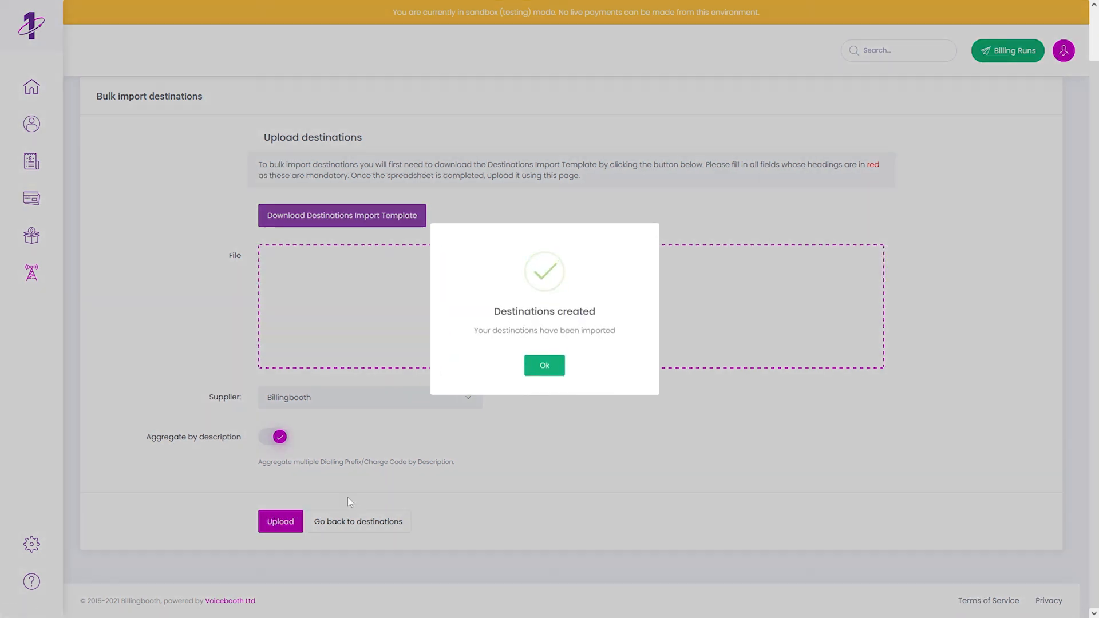
{"action": "left_click", "coordinate": [545, 370]}
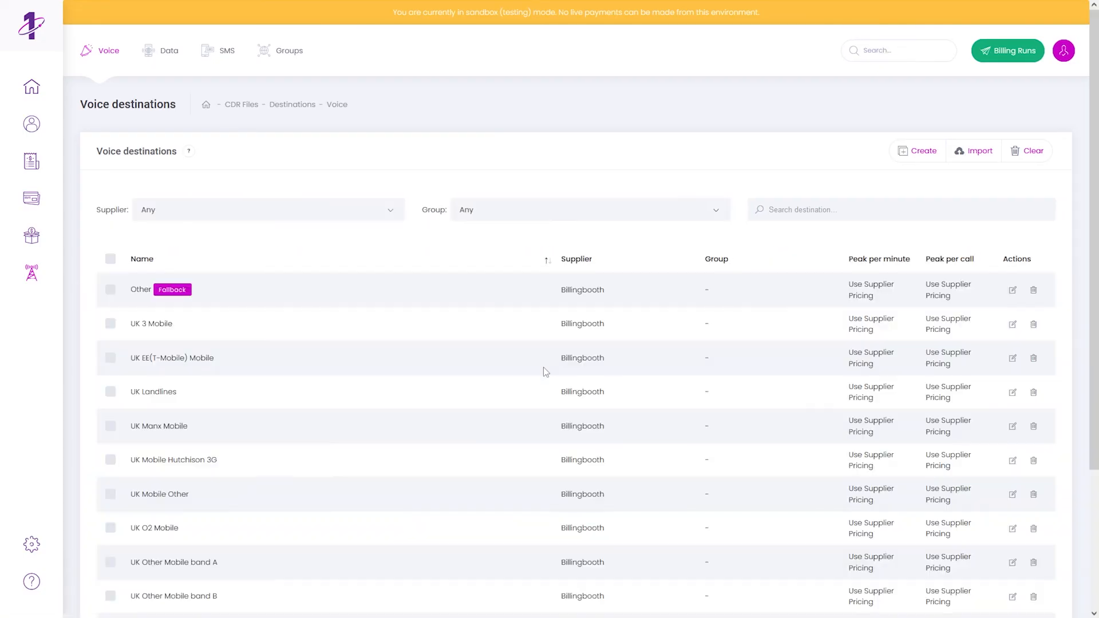